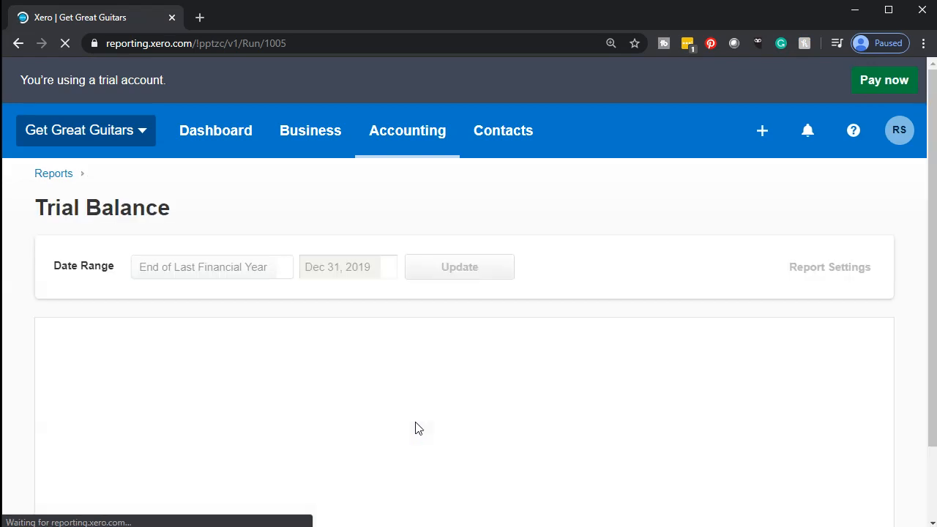
Open the Trial Balance report and duplicate its browser tab.
left_click(405, 408)
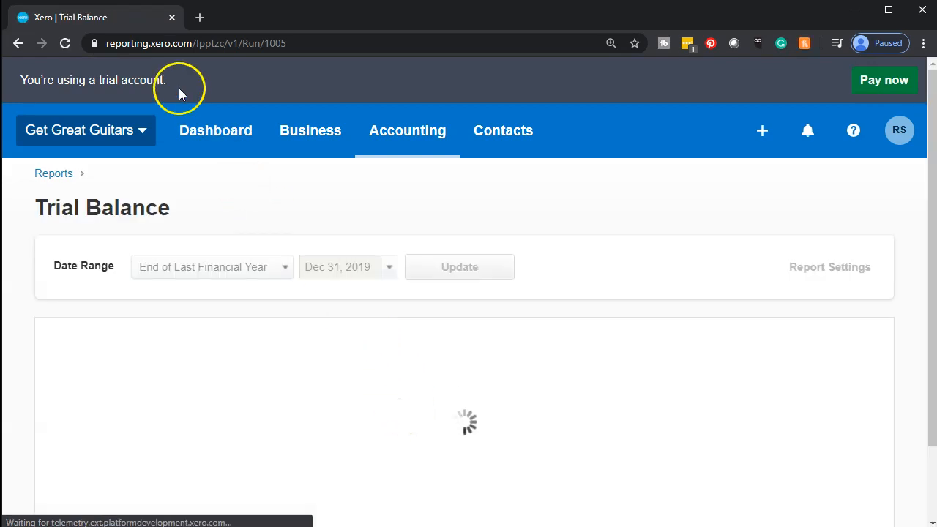
right_click(111, 20)
left_click(142, 75)
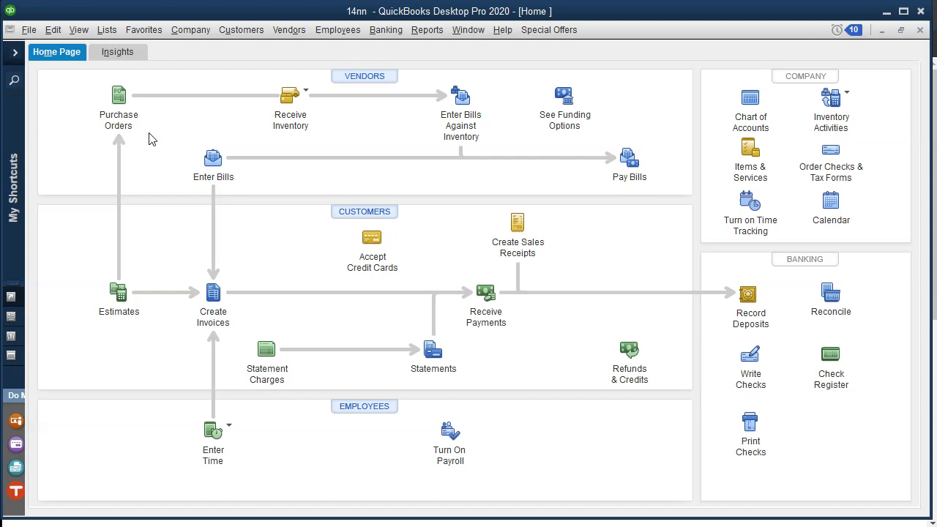
Examine the purchase order and invoice flow on the QuickBooks Desktop home page and return to Xero.
left_click(130, 122)
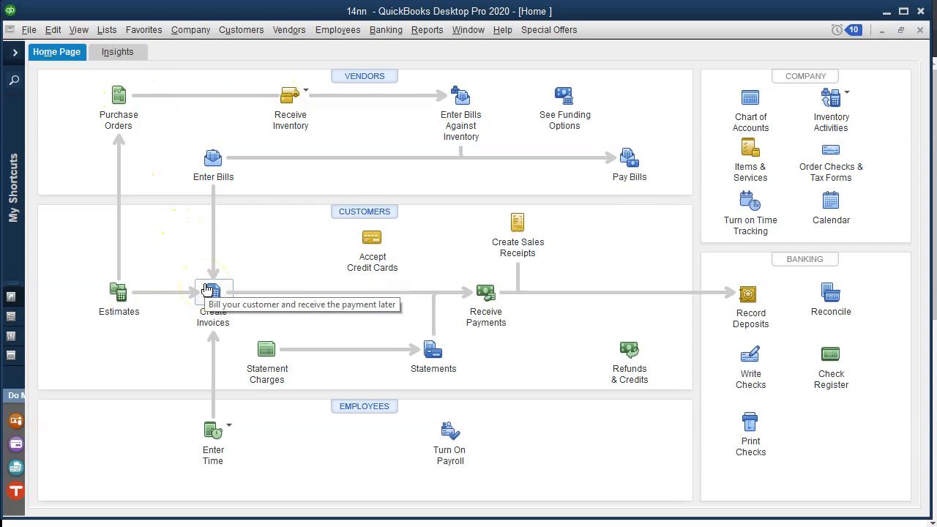
left_click(886, 13)
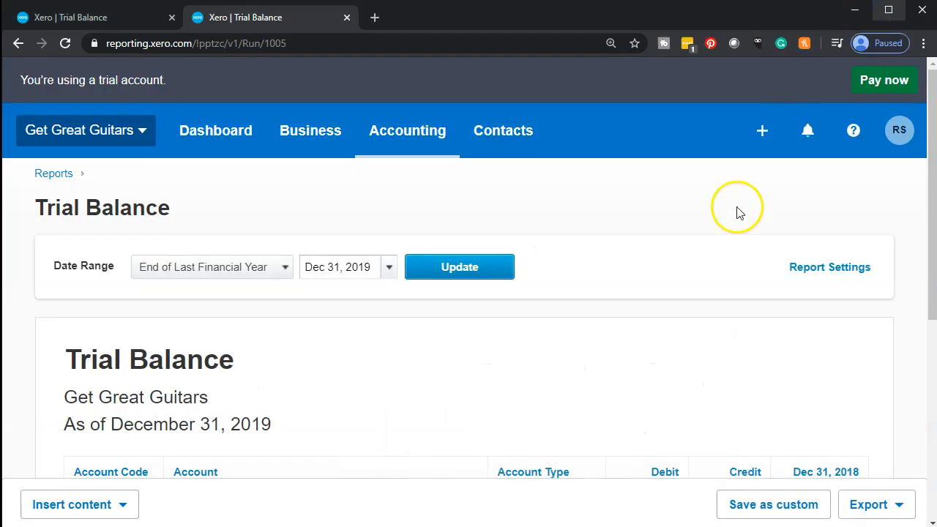
Update the Trial Balance in the duplicated tab to January 31, 2020 and review its account balances.
left_click(390, 270)
left_click(581, 294)
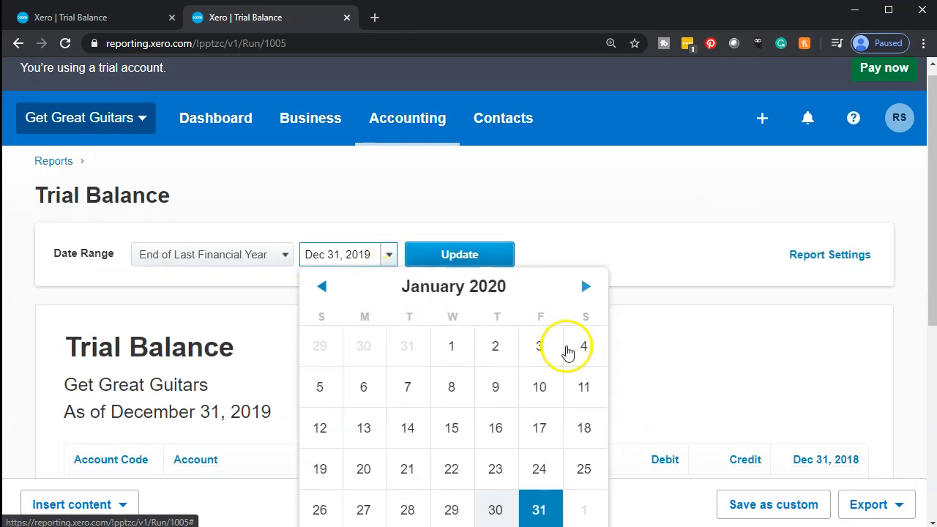
left_click(538, 509)
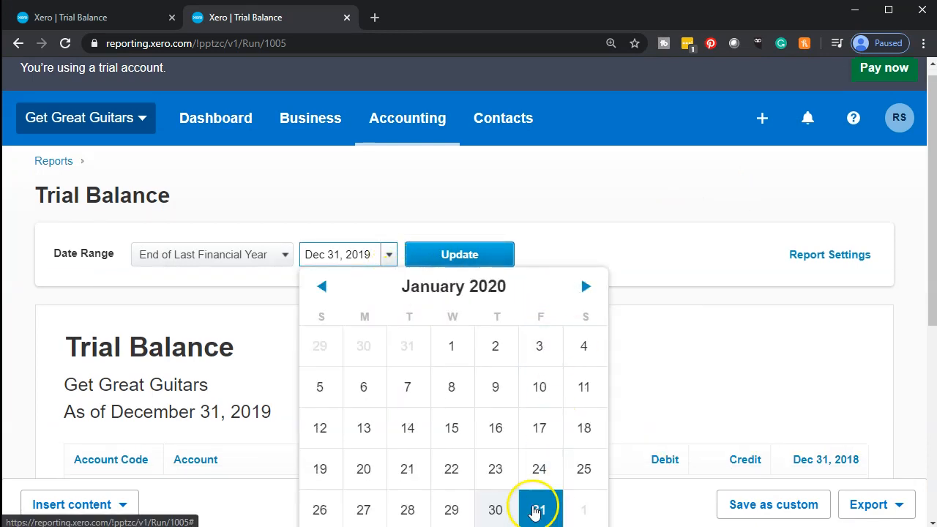
left_click(470, 253)
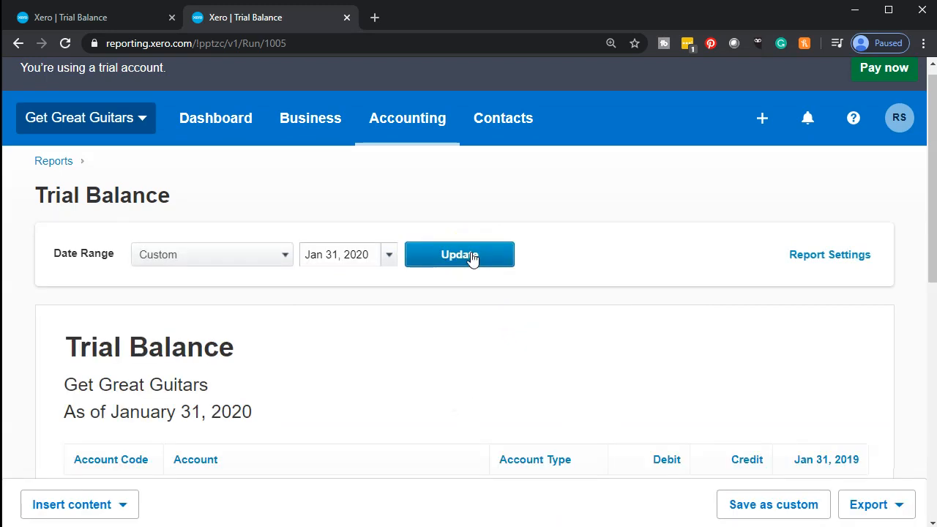
scroll(472, 257, "down", 3)
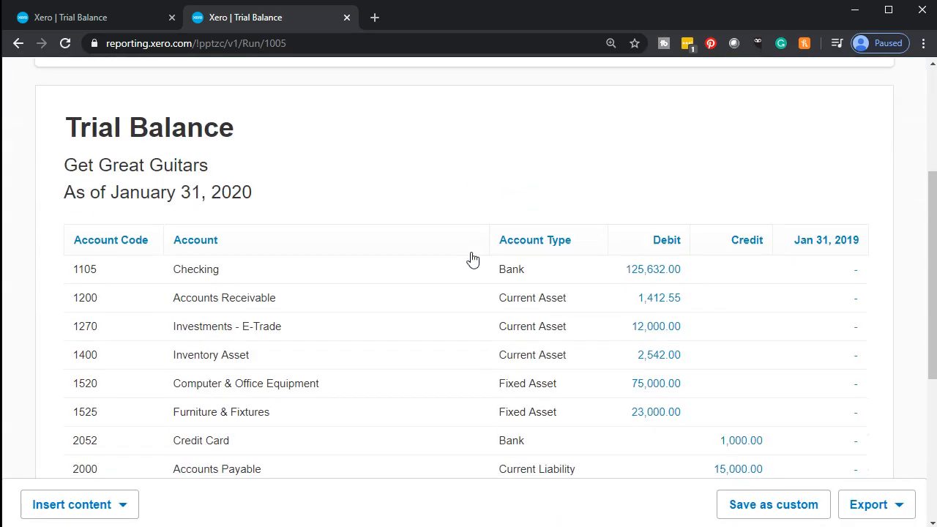
scroll(472, 258, "down", 1)
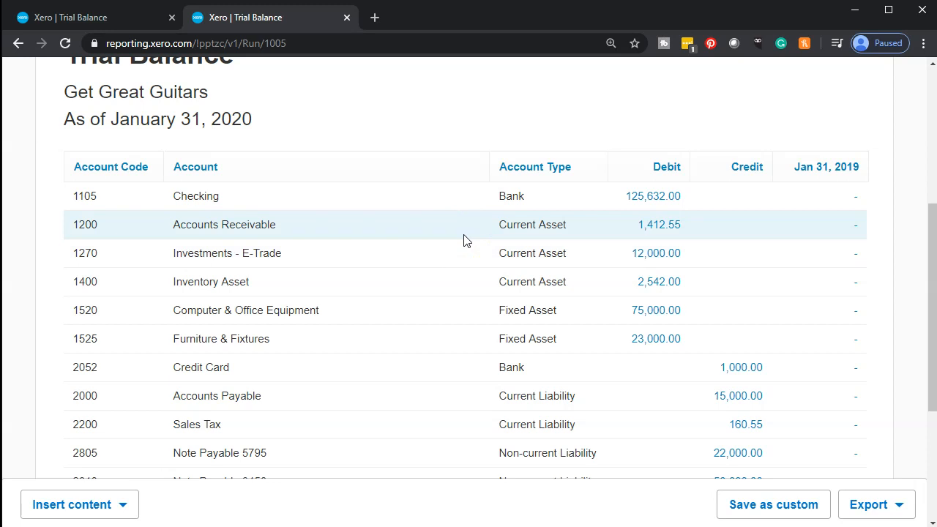
scroll(463, 240, "down", 3)
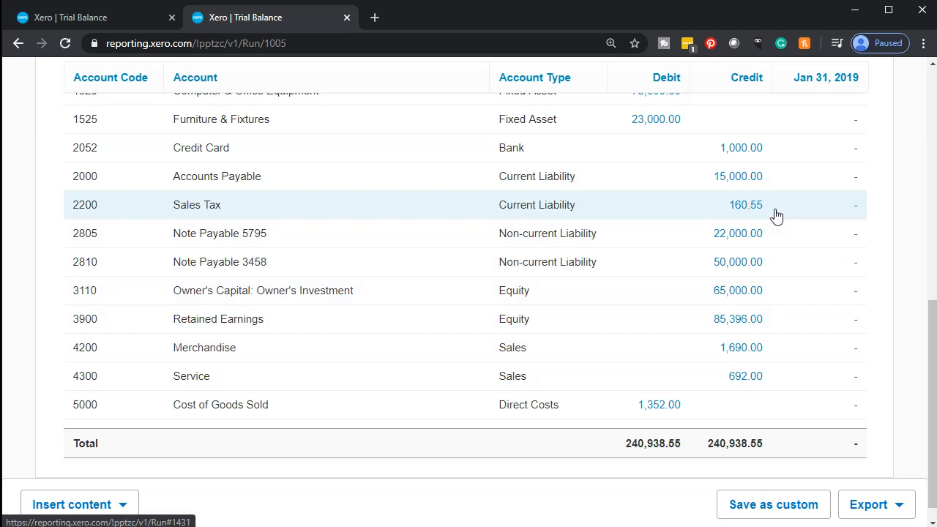
scroll(774, 214, "up", 1)
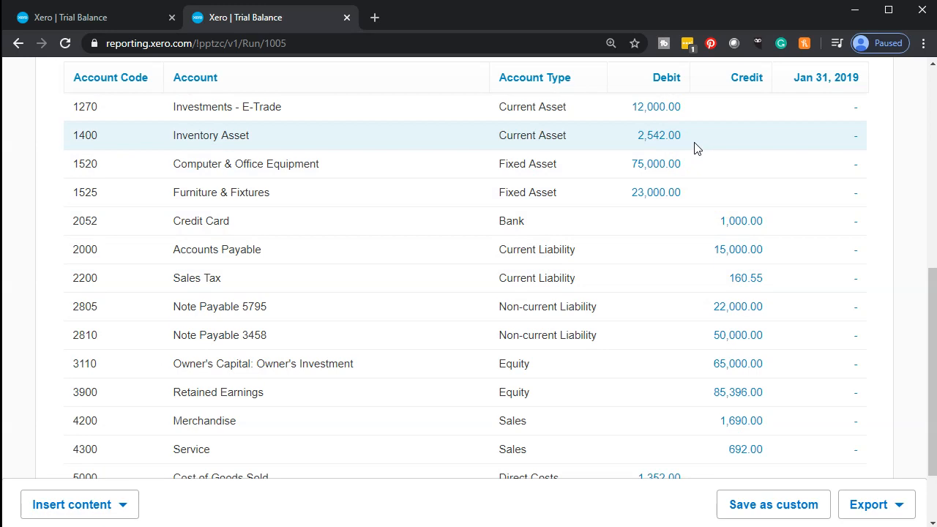
scroll(698, 161, "down", 1)
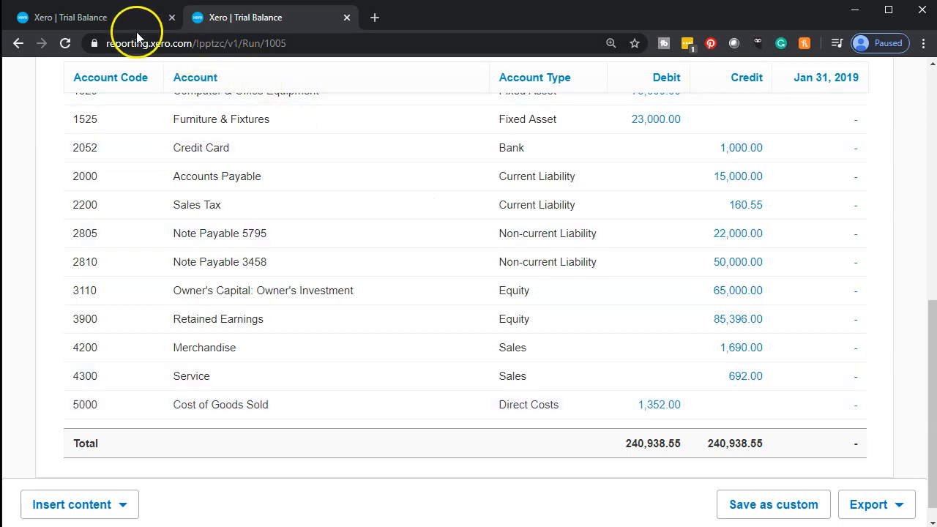
In the original Xero tab, go to the Dashboard and open the Purchases overview through Bills you need to pay.
left_click(109, 25)
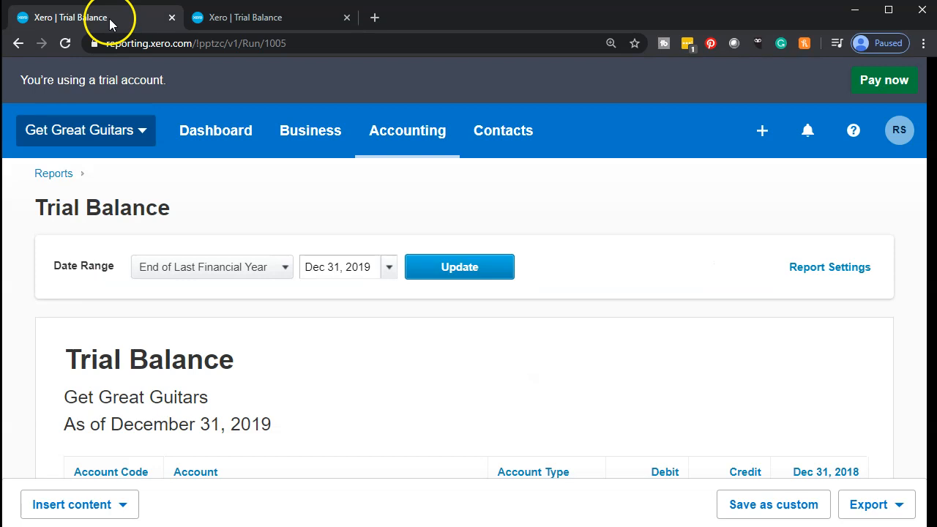
left_click(231, 139)
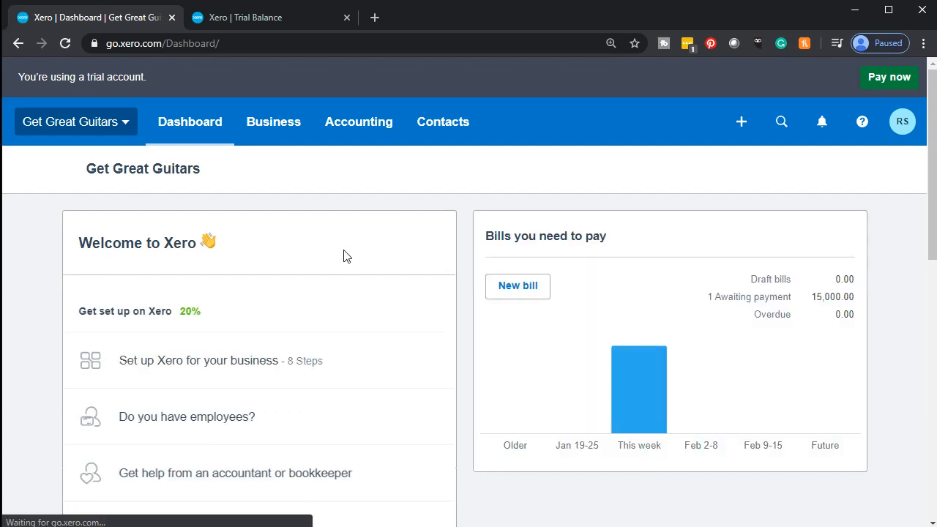
scroll(347, 256, "down", 2)
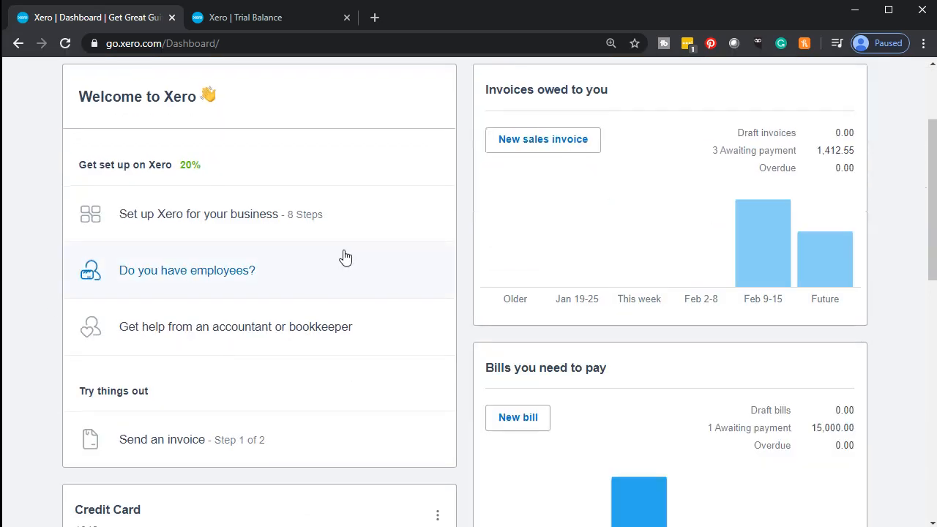
left_click(565, 371)
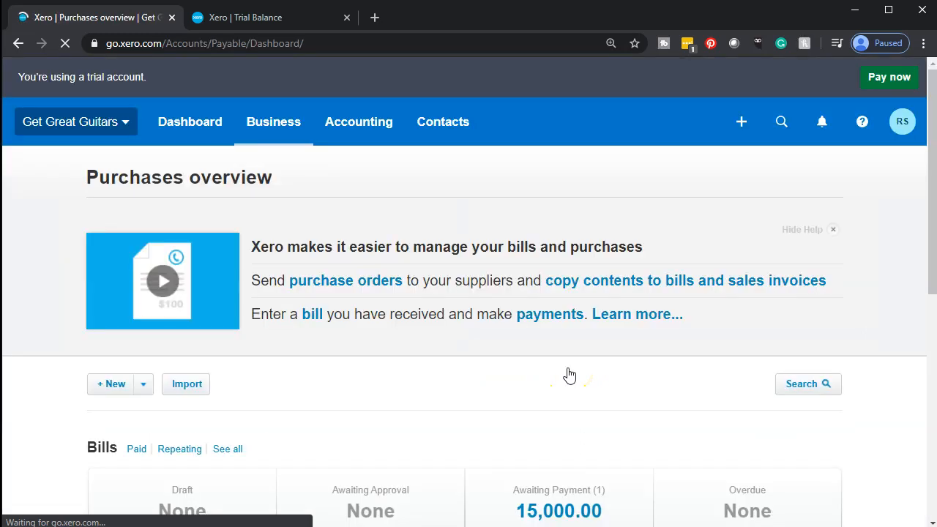
Show all purchase orders and filter the list to the billed ones.
scroll(42, 362, "down", 6)
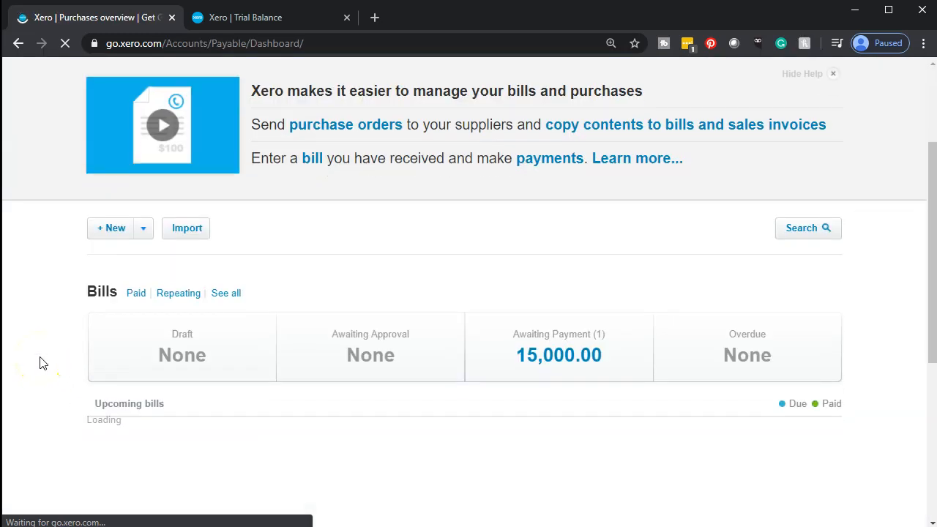
scroll(43, 364, "down", 1)
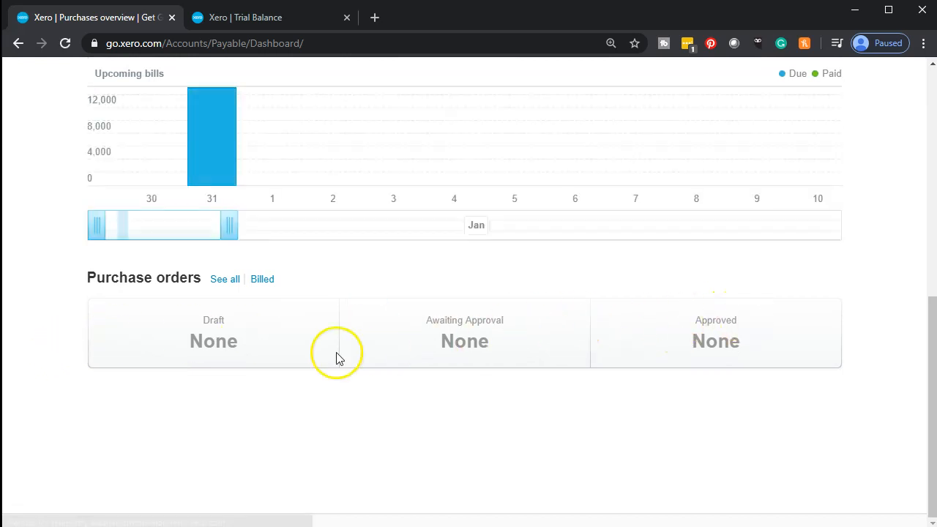
left_click(224, 283)
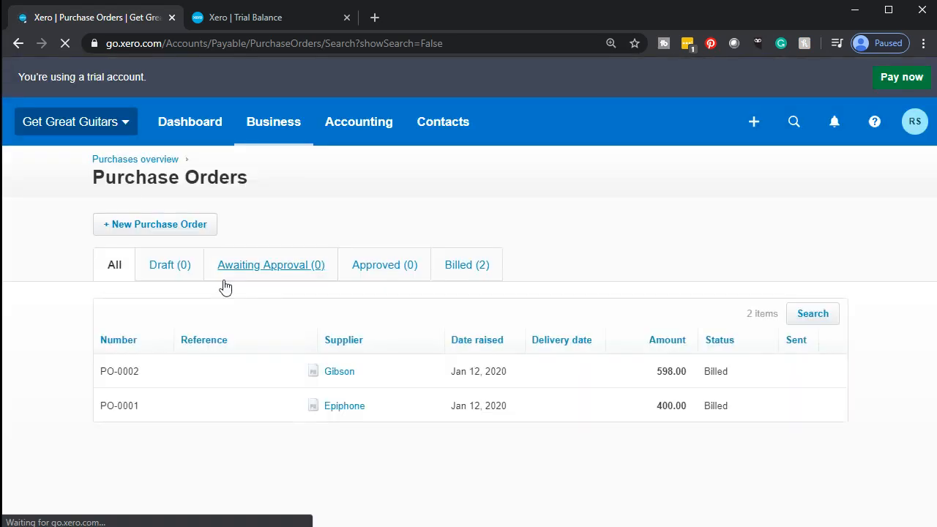
left_click(483, 268)
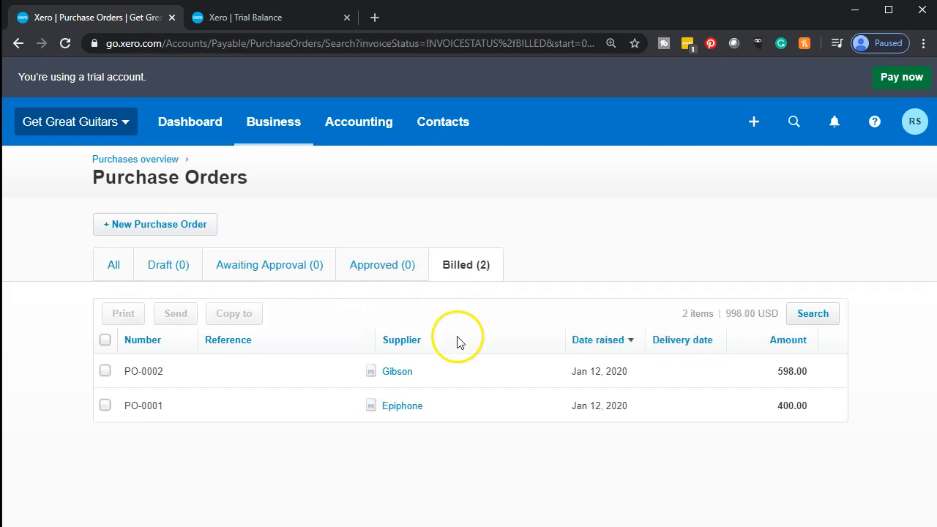
Open the billed Gibson purchase order and copy its contents to a new draft invoice.
left_click(406, 373)
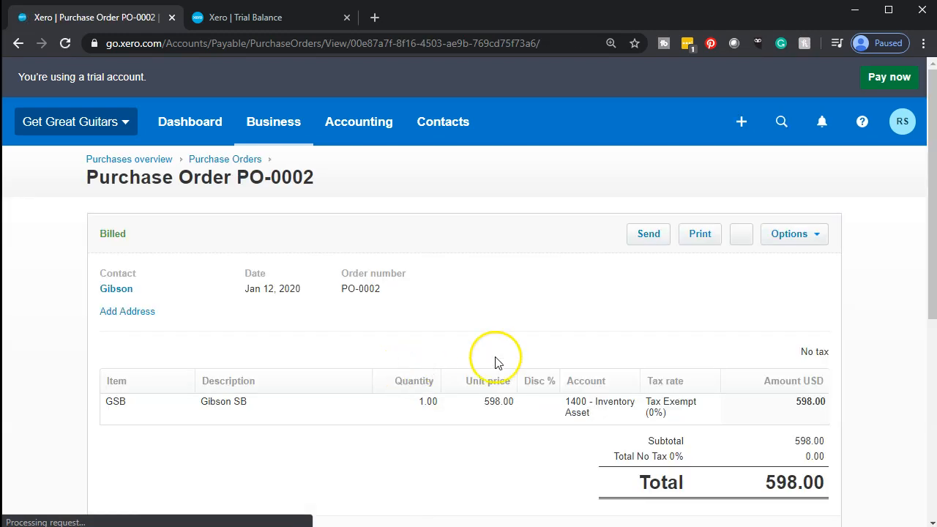
left_click(809, 247)
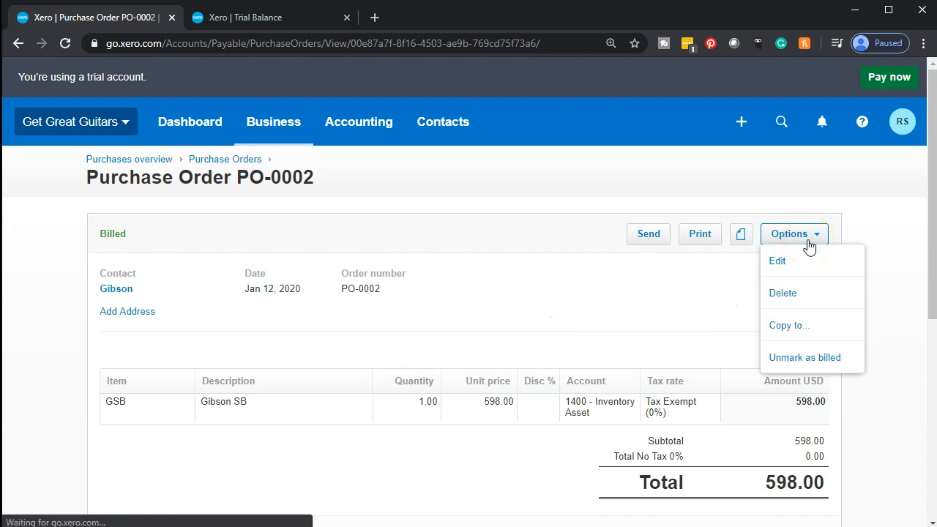
left_click(816, 329)
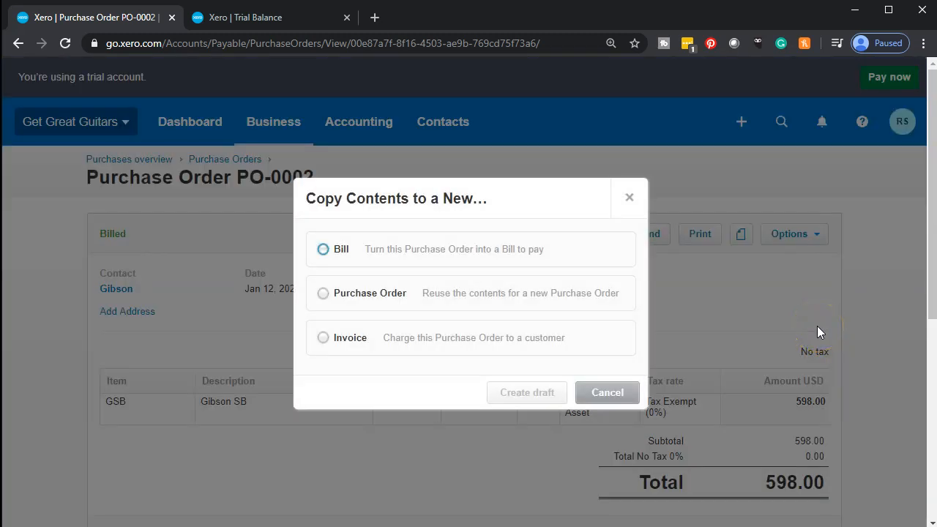
left_click(324, 338)
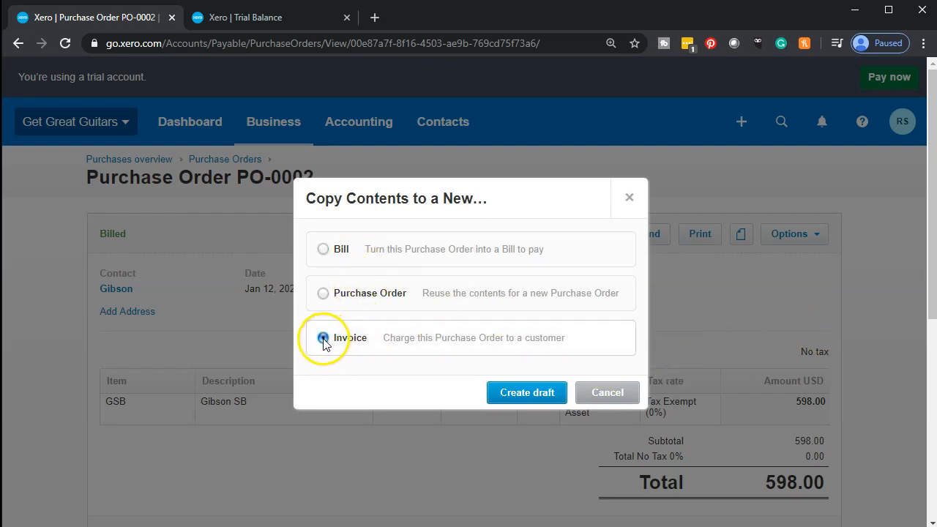
left_click(516, 393)
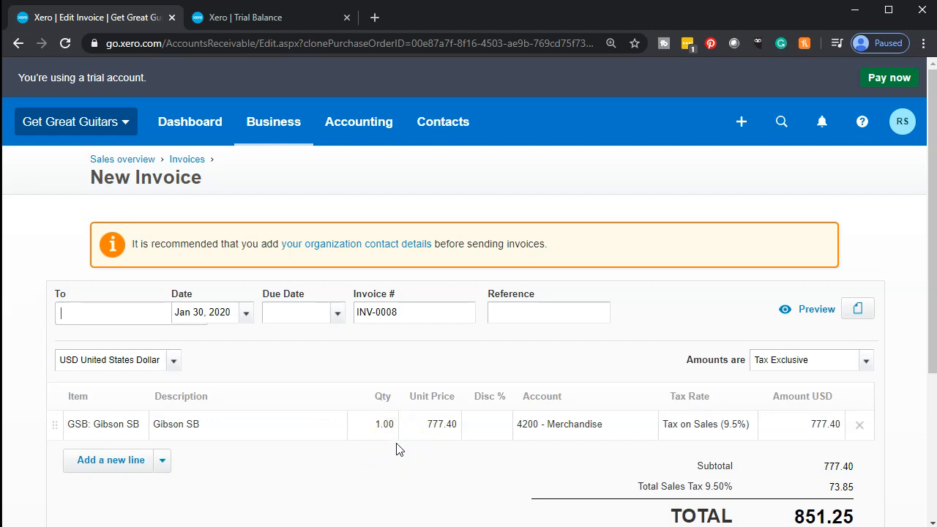
Address the new invoice to Music Stuff Store as a new contact.
scroll(398, 450, "down", 1)
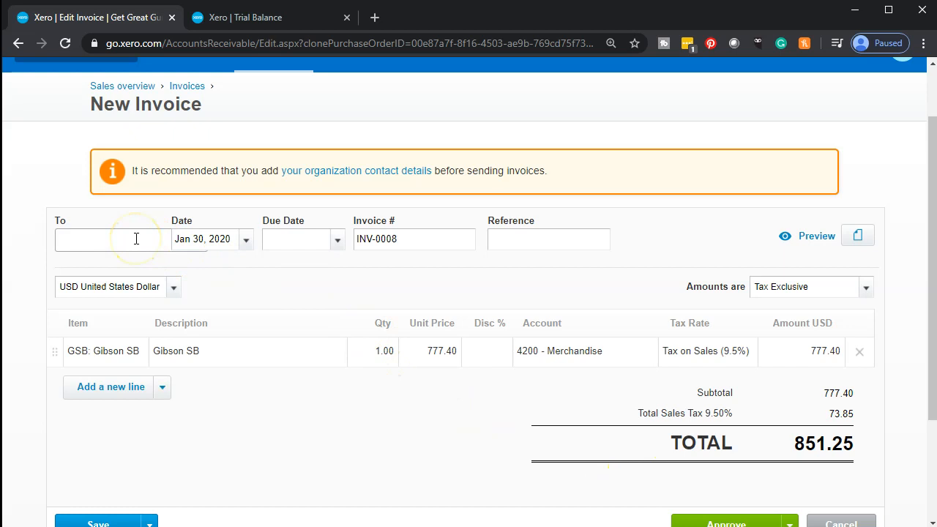
type("Music")
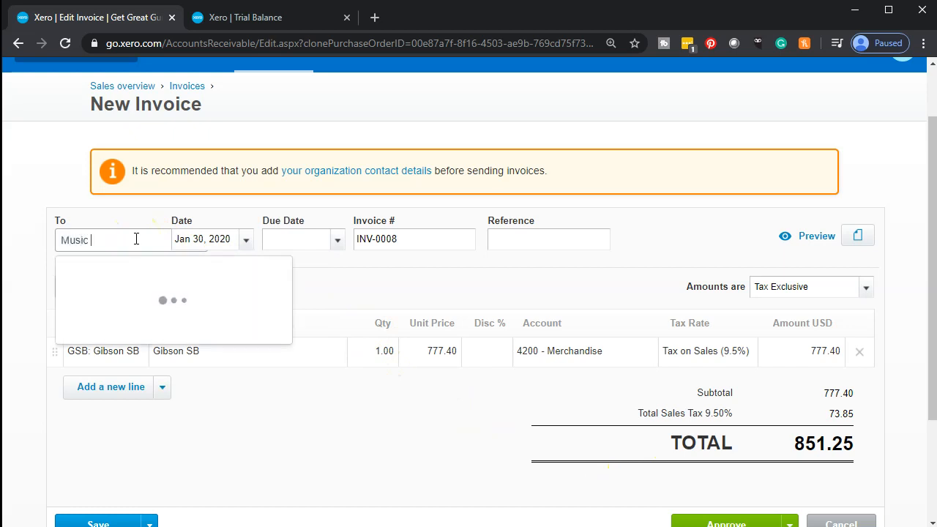
type(" Stuff Store")
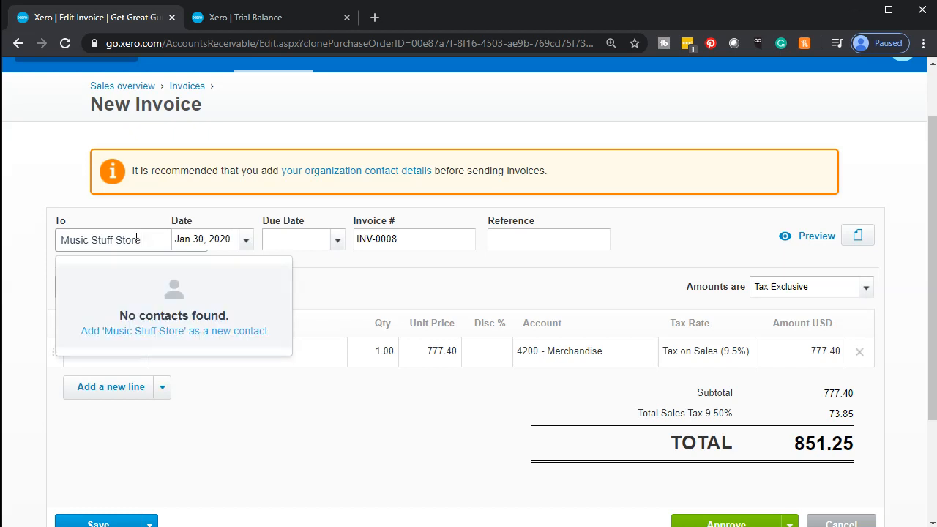
key("Tab")
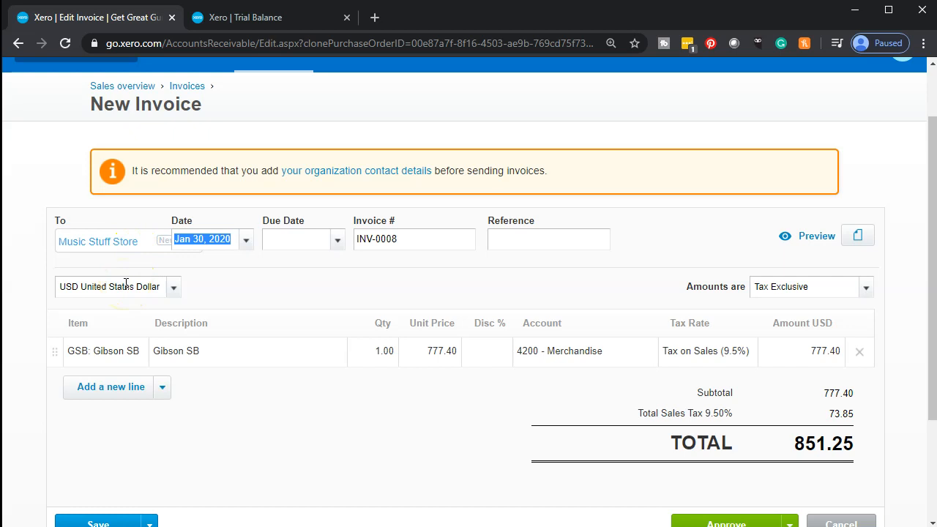
key("Tab")
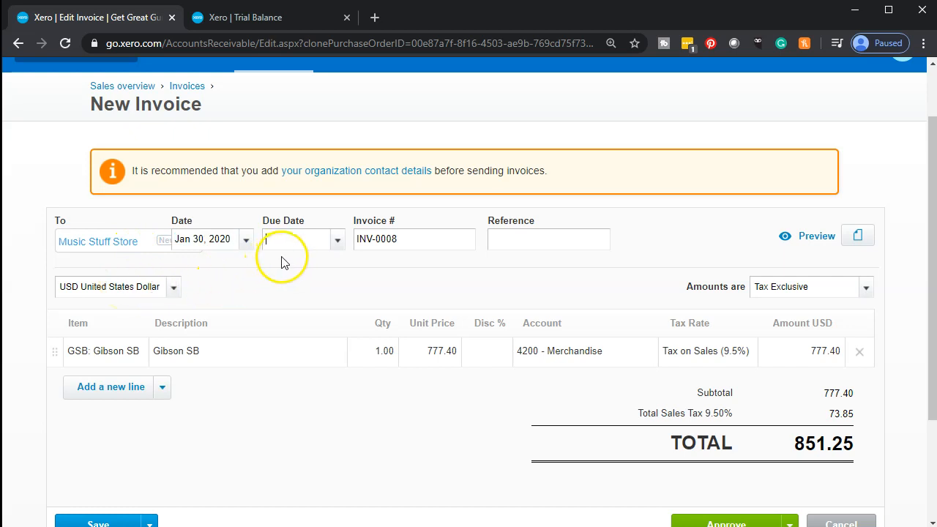
Set the invoice date to Jan 26, 2020 and the due date to Feb 26, 2020.
left_click(247, 244)
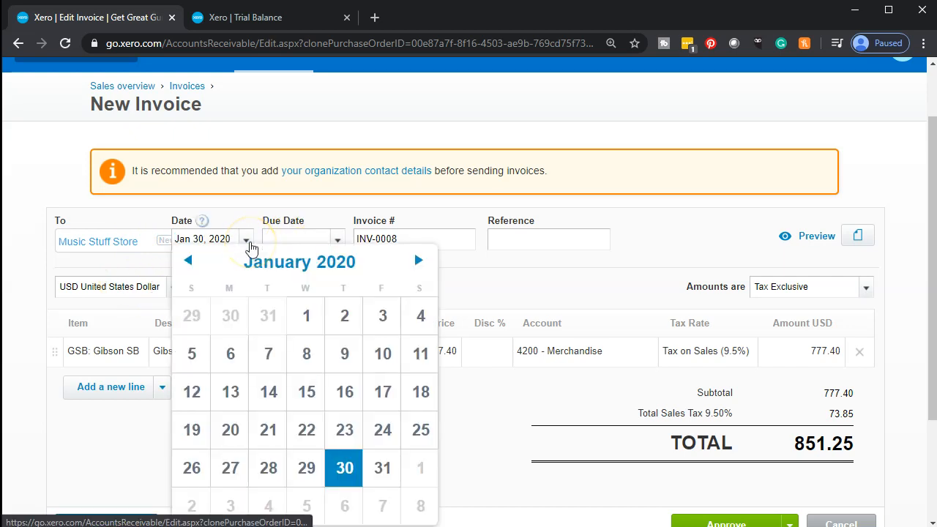
left_click(198, 468)
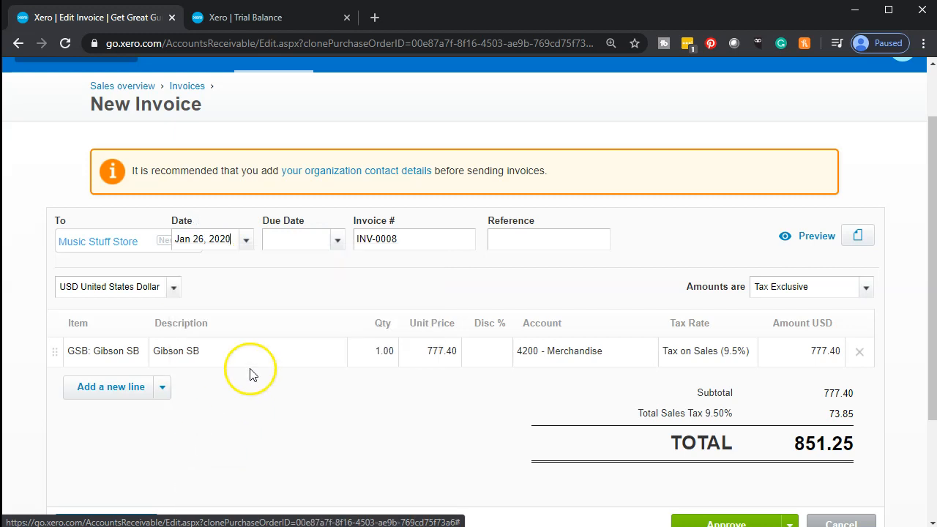
left_click(336, 245)
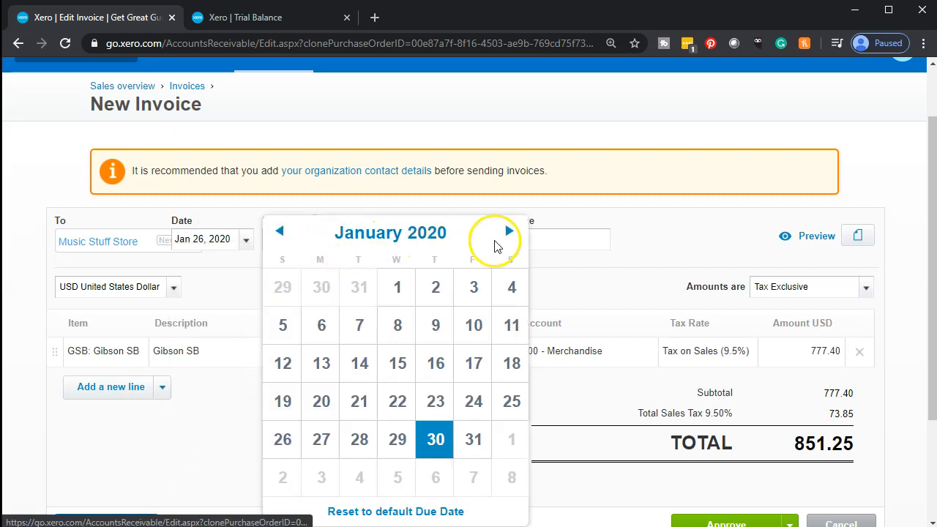
left_click(513, 236)
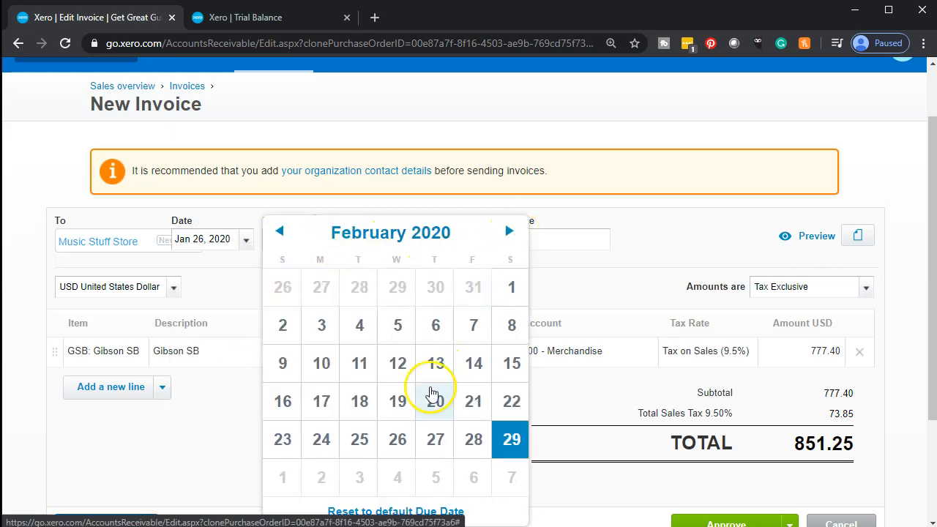
left_click(399, 442)
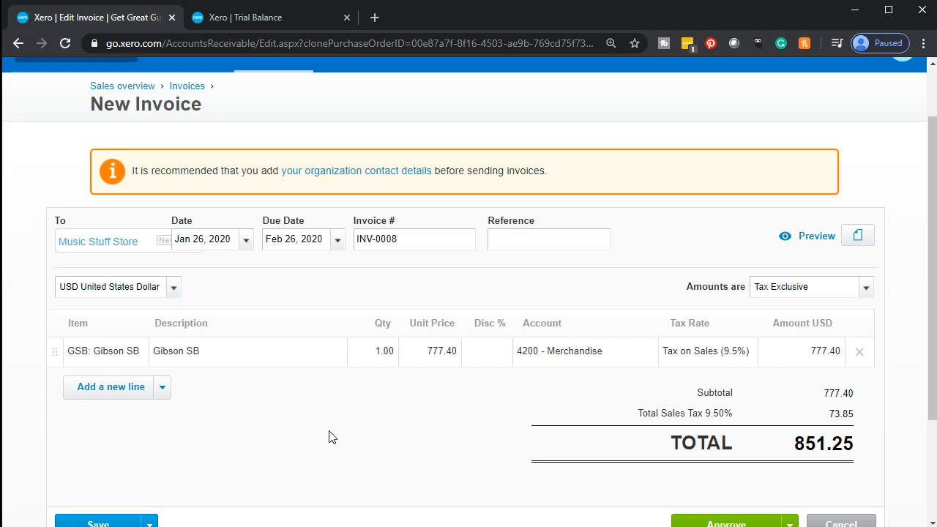
Review the completed draft invoice for Music Stuff Store and approve it.
scroll(328, 437, "up", 1)
scroll(328, 437, "down", 1)
scroll(871, 396, "down", 1)
left_click(732, 452)
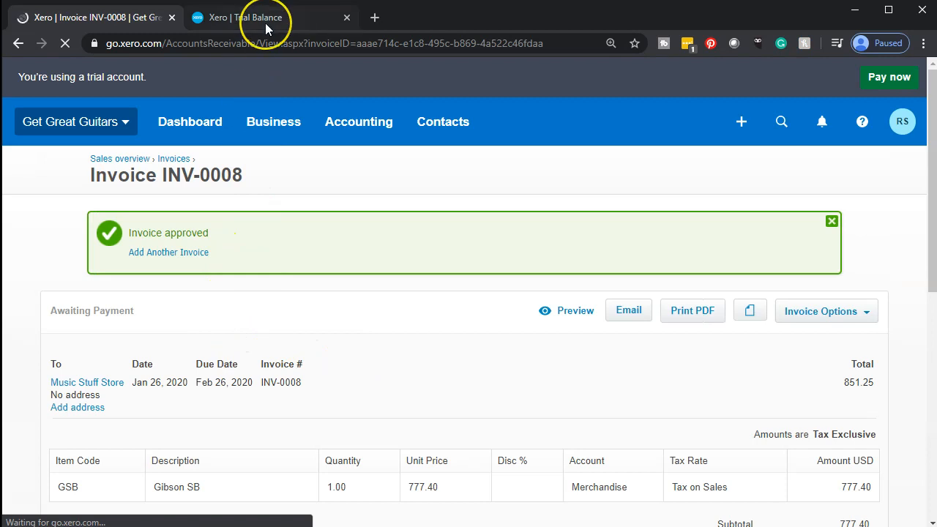
Switch to the open Trial Balance report and refresh it as of Jan 31, 2020.
left_click(265, 23)
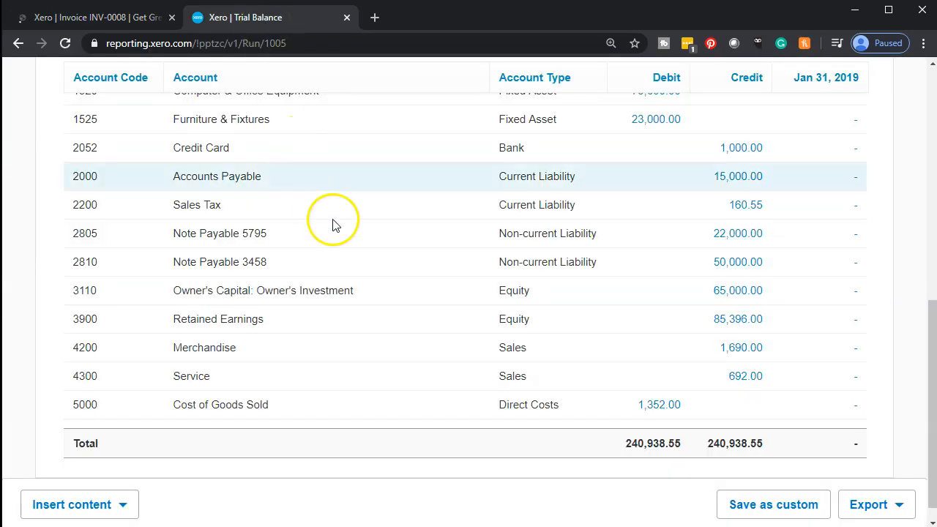
scroll(336, 242, "up", 10)
left_click(470, 117)
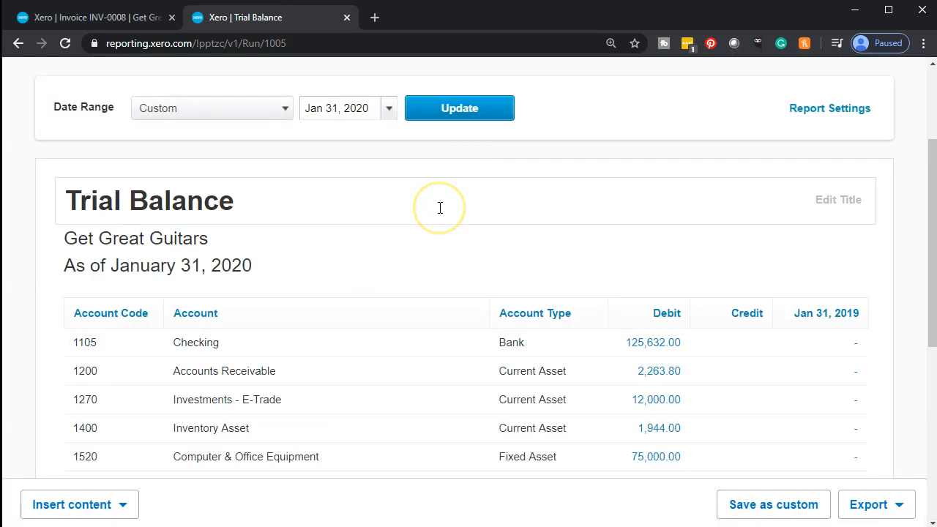
Examine the Accounts Receivable transactions for the Music Stuff Store invoice, and return to the Trial Balance.
scroll(440, 208, "down", 1)
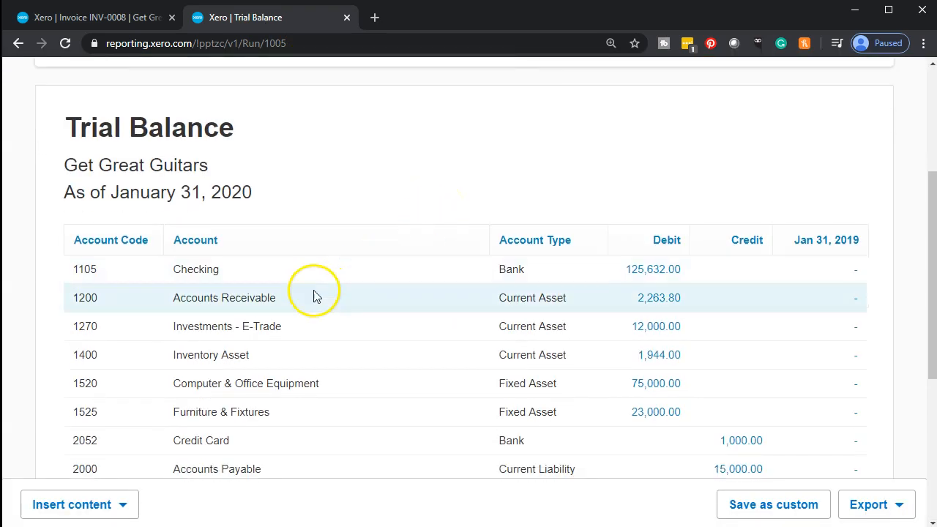
left_click(652, 298)
scroll(654, 300, "down", 1)
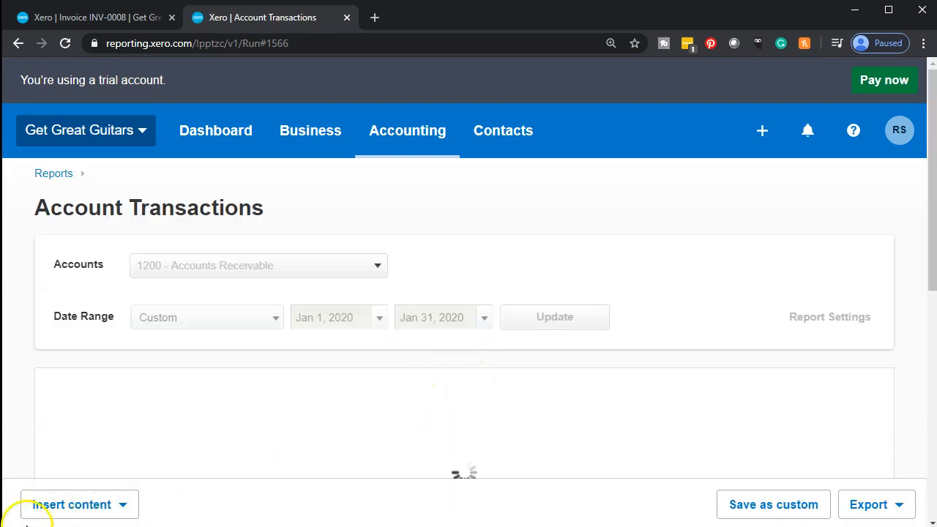
scroll(435, 299, "down", 7)
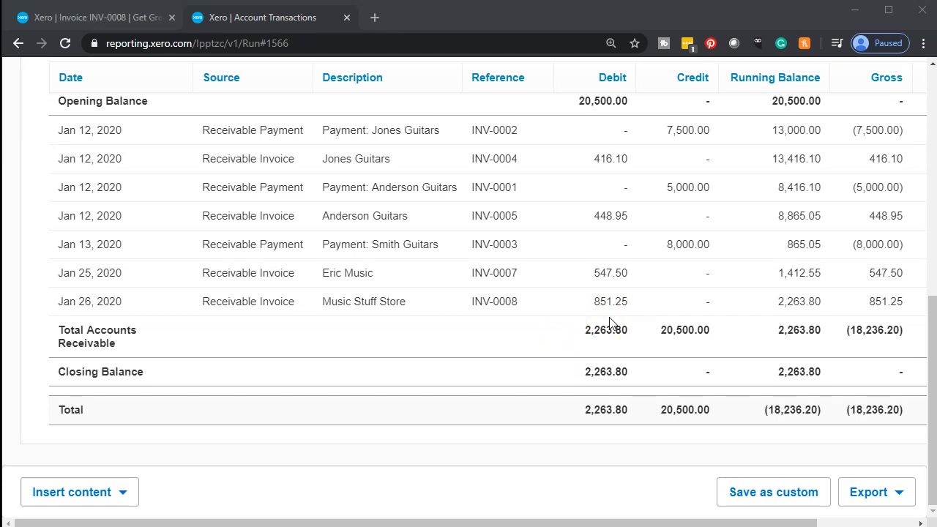
scroll(237, 384, "up", 10)
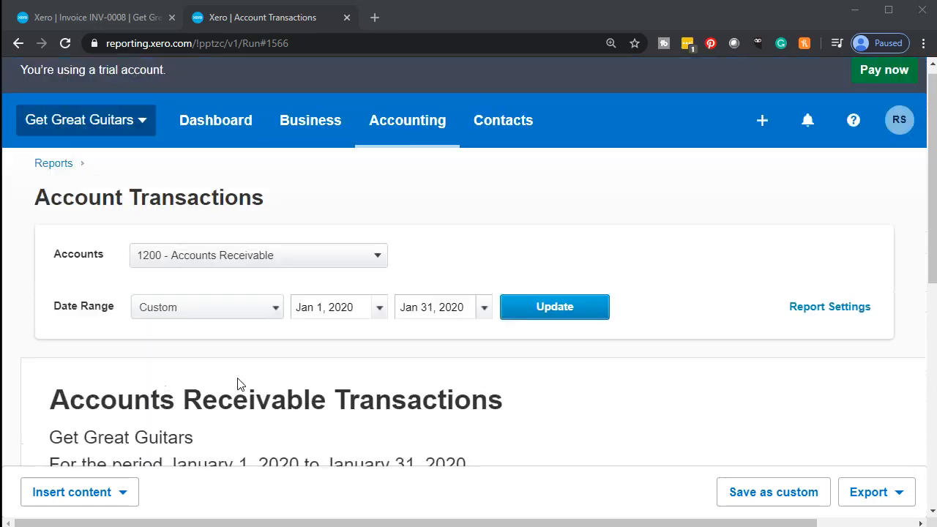
left_click(20, 46)
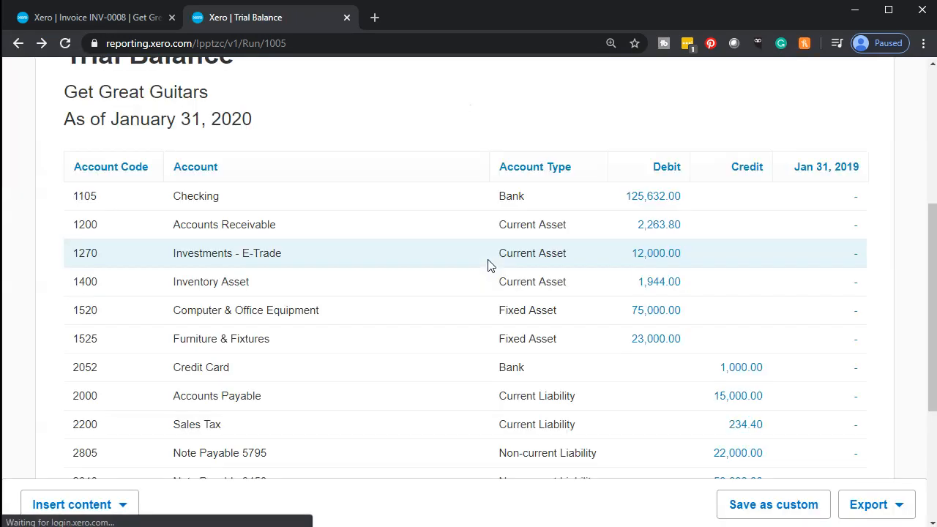
Examine the Merchandise sales account transactions for the Gibson SB sale, and return to the Trial Balance.
scroll(491, 265, "down", 3)
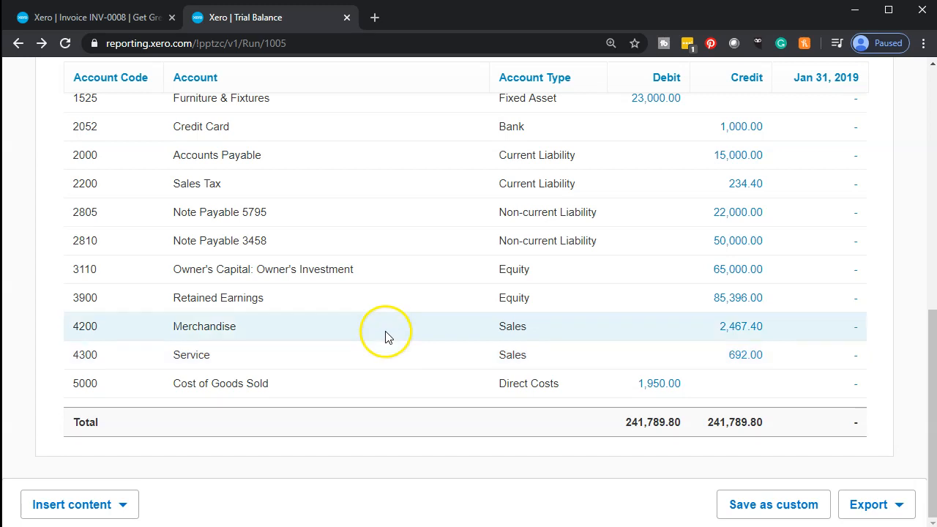
left_click(753, 336)
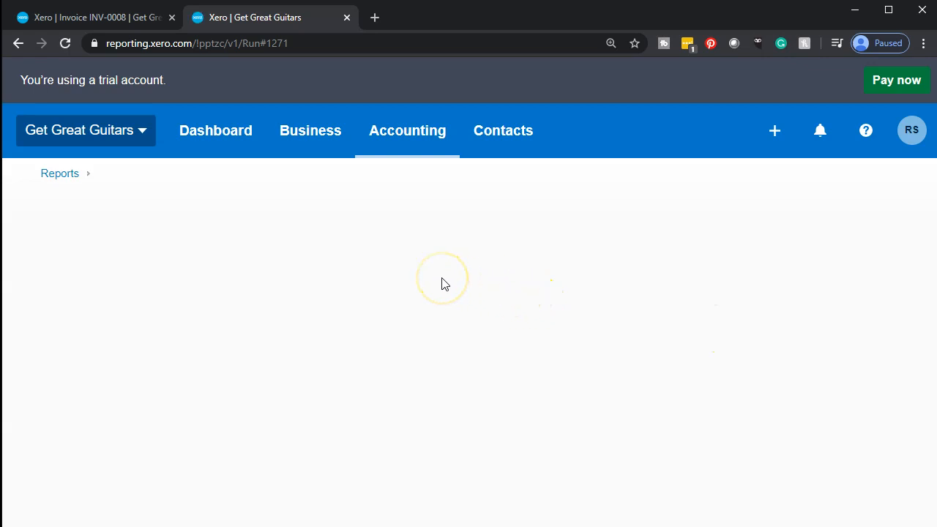
scroll(441, 278, "down", 2)
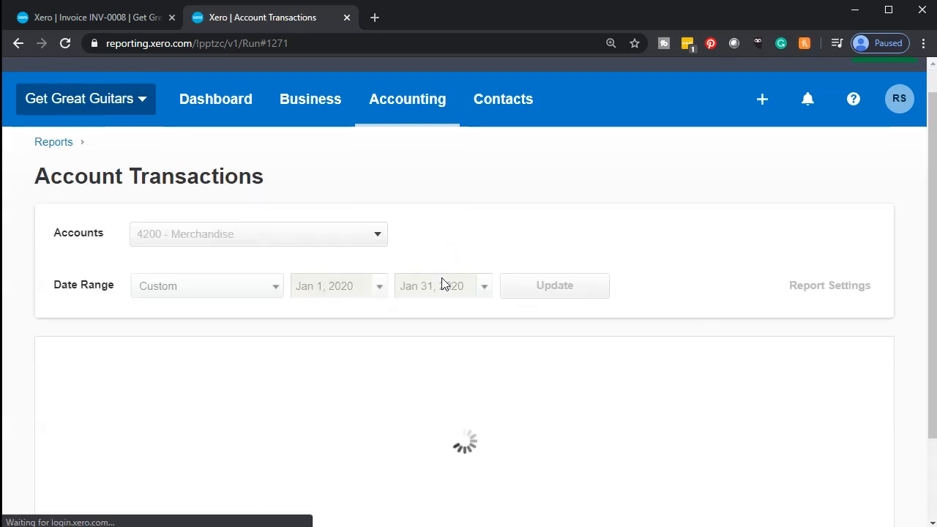
scroll(442, 278, "down", 3)
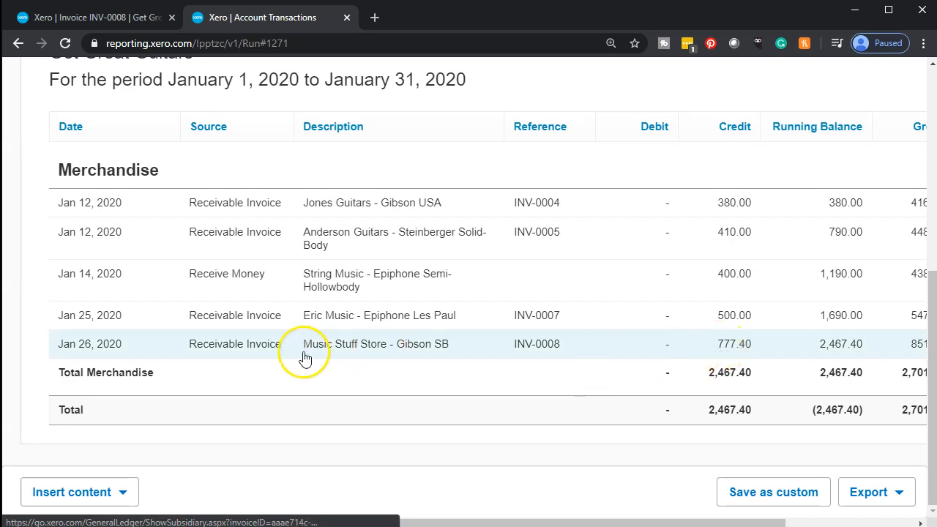
scroll(305, 358, "up", 5)
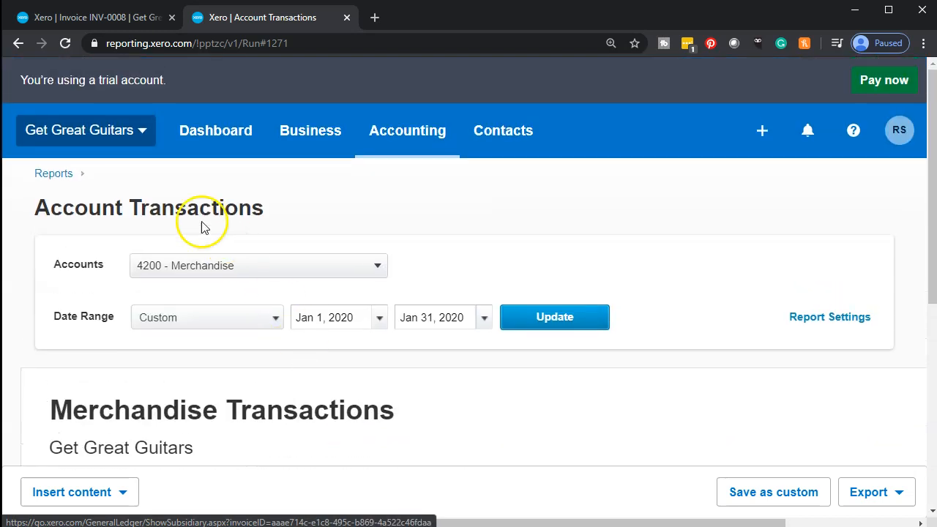
left_click(19, 46)
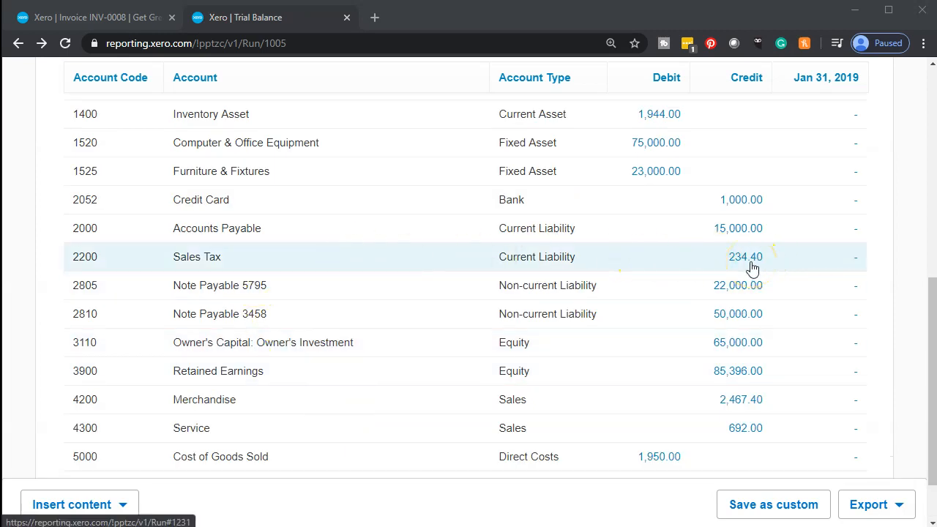
Examine the Inventory Asset transactions for the Music Stuff Store entry, and return to the Trial Balance.
scroll(752, 269, "up", 2)
left_click(643, 264)
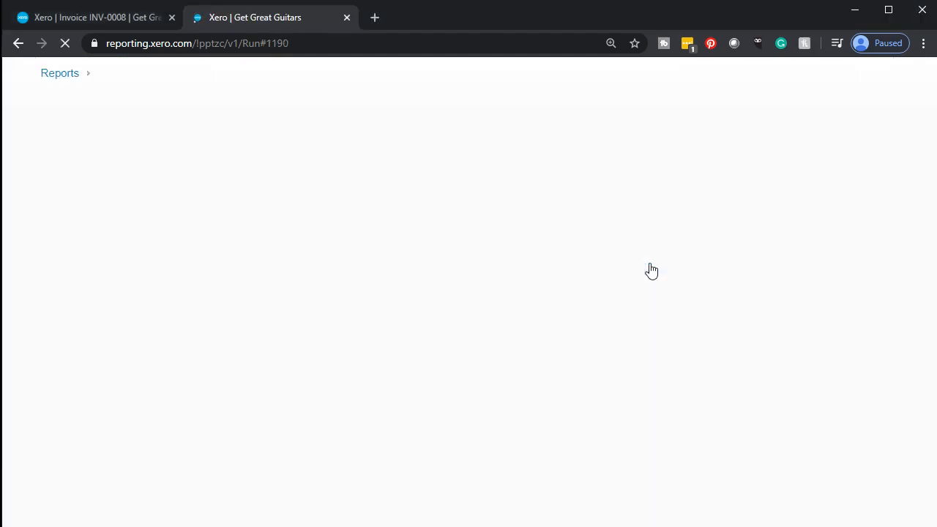
left_click(635, 267)
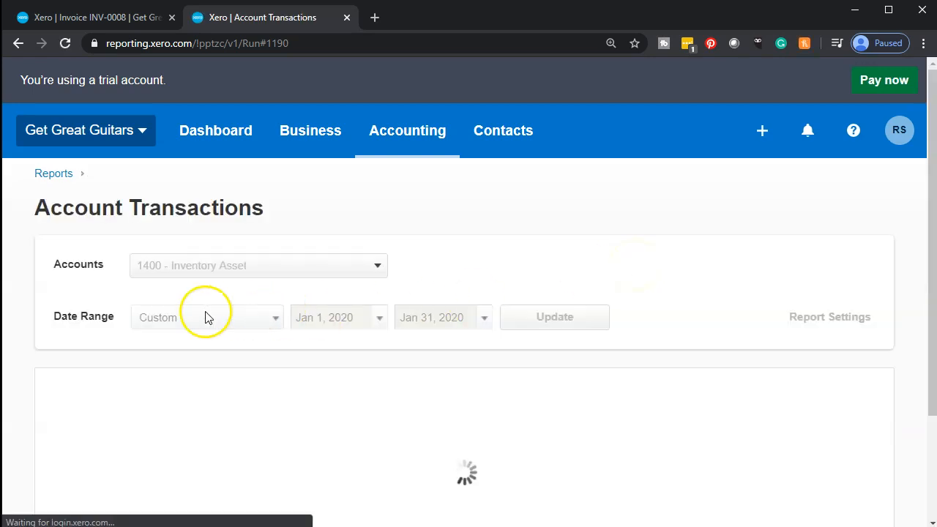
scroll(157, 315, "down", 3)
scroll(157, 318, "down", 3)
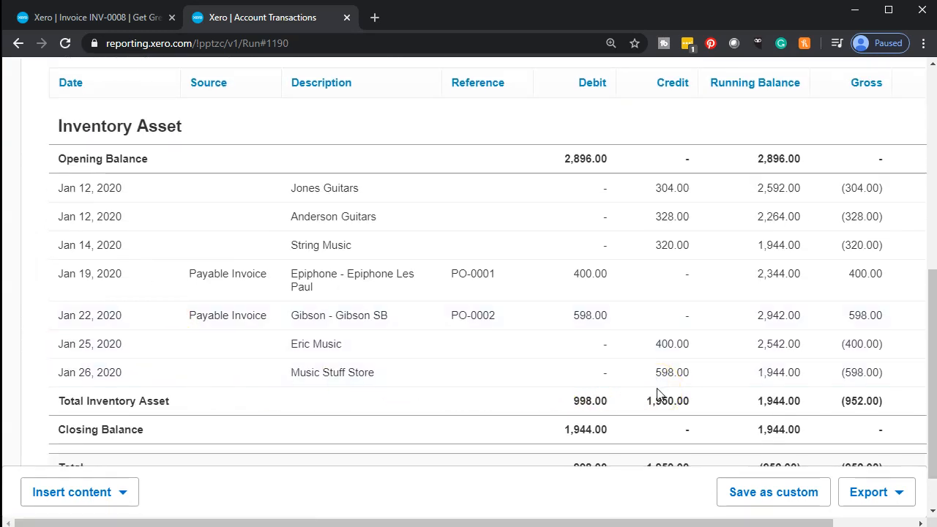
scroll(63, 395, "up", 4)
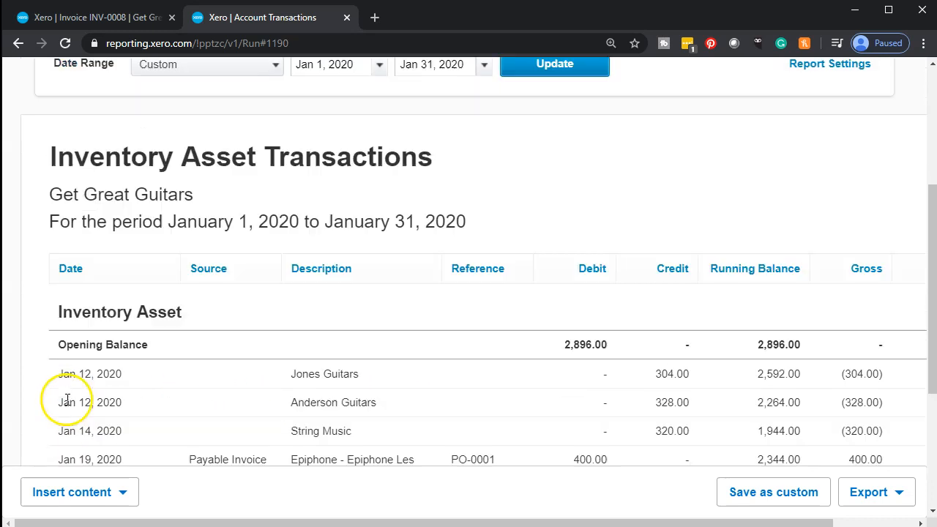
left_click(18, 43)
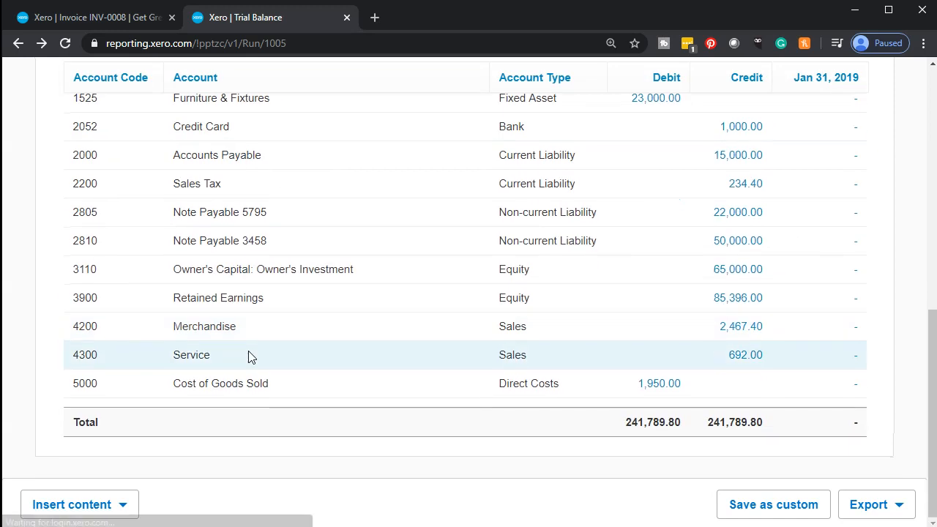
Examine the Cost of Goods Sold transactions for the Music Stuff Store entry, and return to the Trial Balance.
left_click(651, 386)
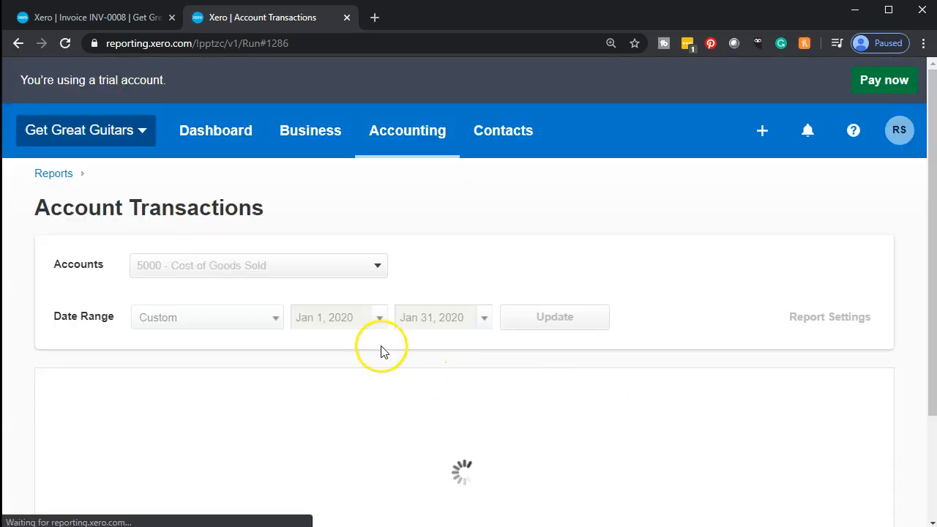
scroll(328, 341, "down", 4)
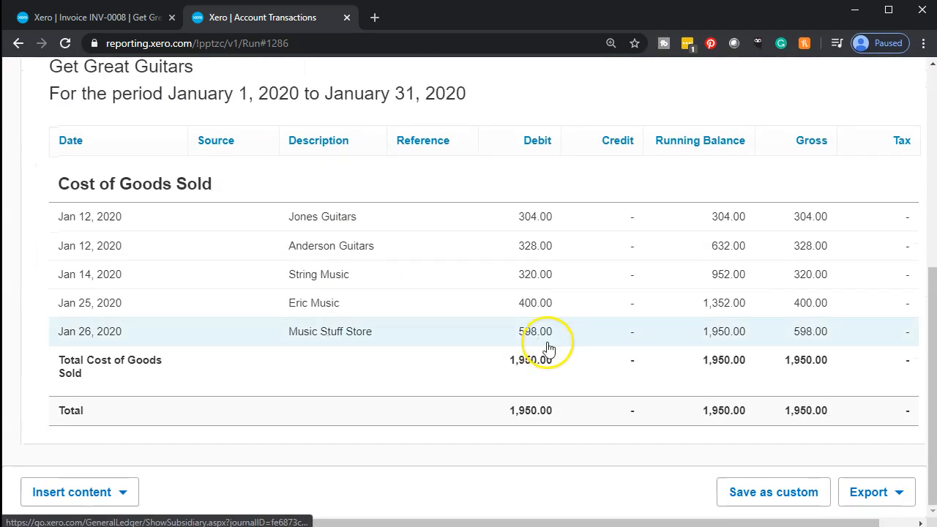
scroll(77, 399, "up", 5)
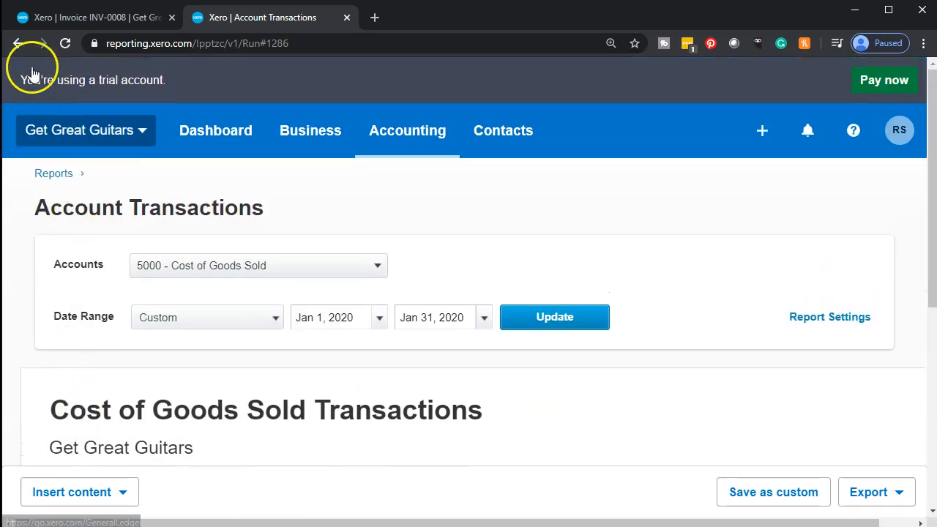
left_click(19, 44)
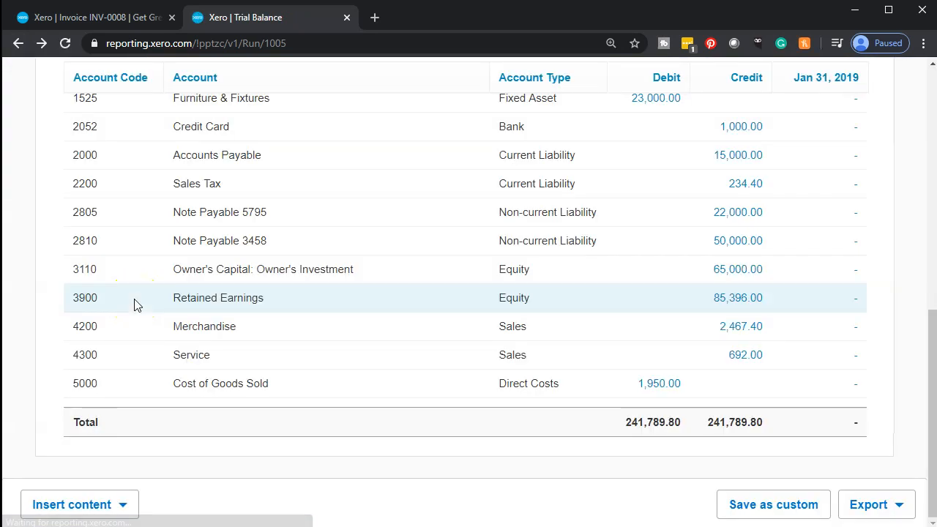
scroll(134, 306, "up", 3)
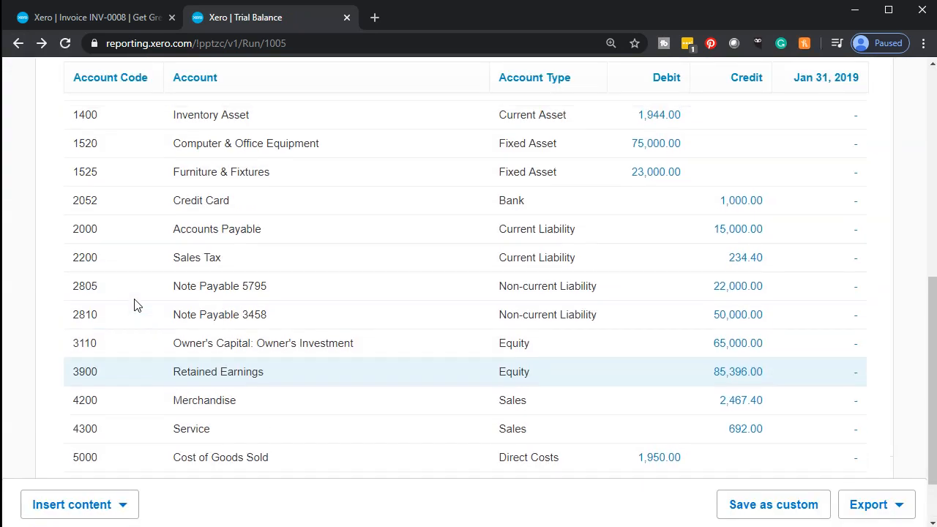